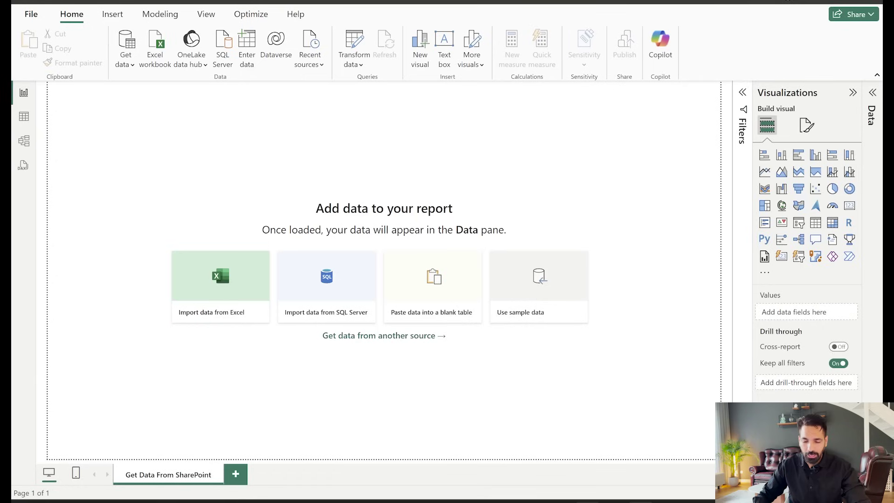
# Open Airports Data.csv from the SharePoint Data Files library in the desktop app
pyautogui.moveTo(622, 496)
pyautogui.click(627, 473)
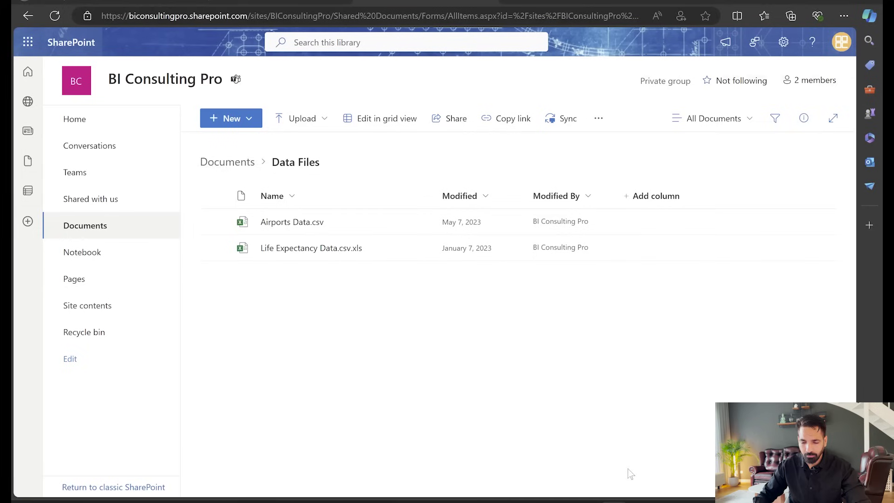
pyautogui.moveTo(317, 229)
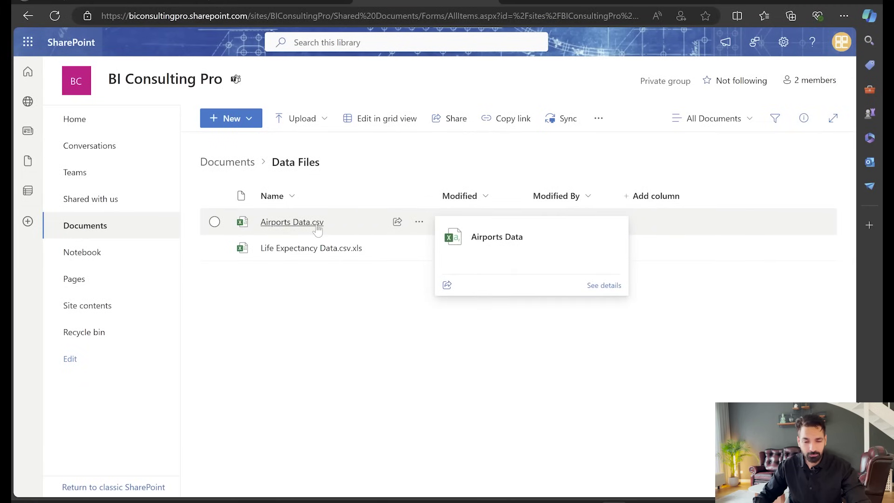
pyautogui.click(419, 222)
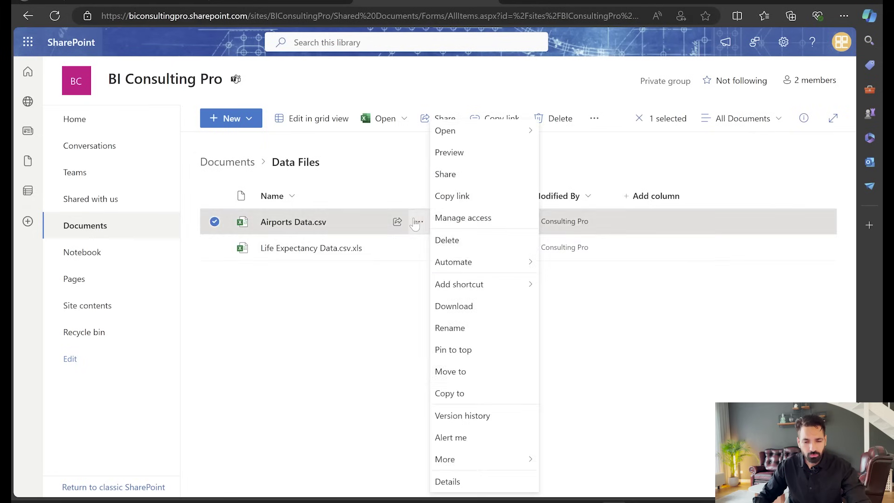
pyautogui.moveTo(502, 140)
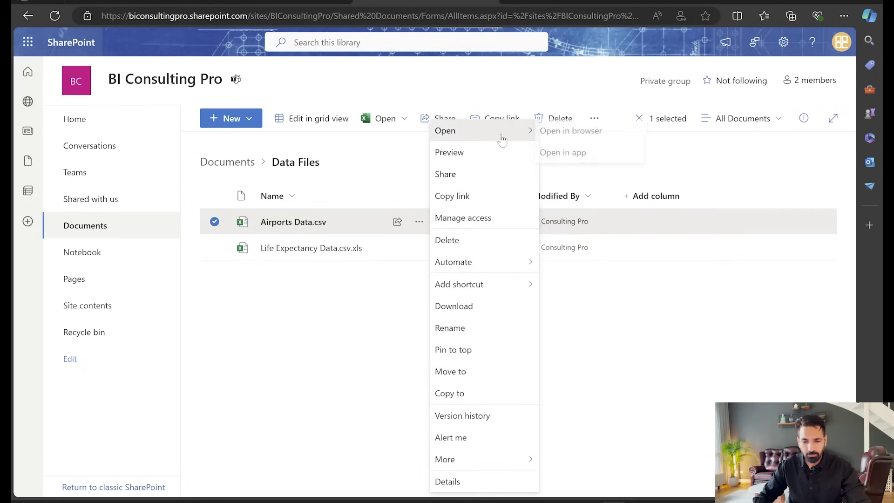
pyautogui.click(582, 157)
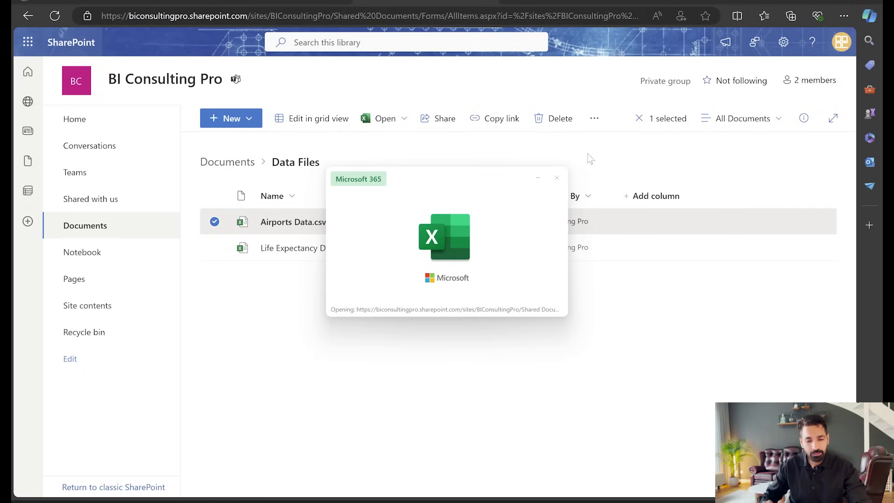
# Show the details of Airports Data.csv and copy its direct link
pyautogui.click(214, 223)
pyautogui.click(805, 122)
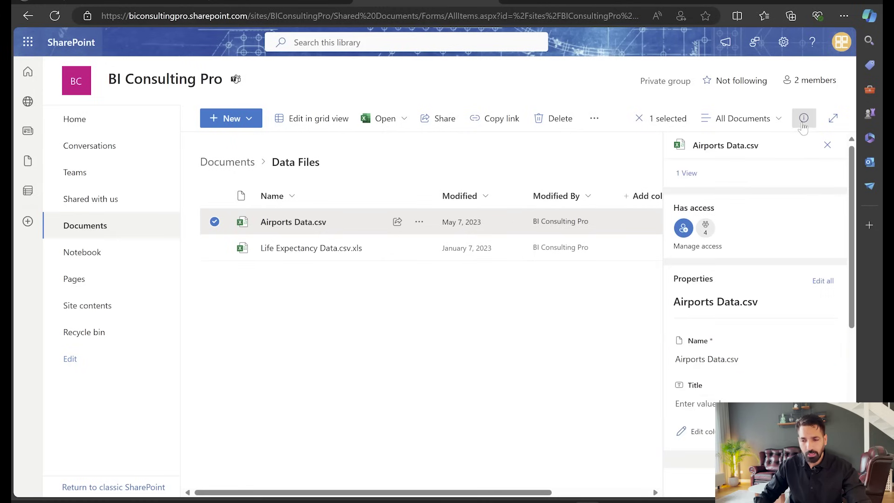
pyautogui.scroll(-5, 770, 359)
pyautogui.scroll(-2, 756, 386)
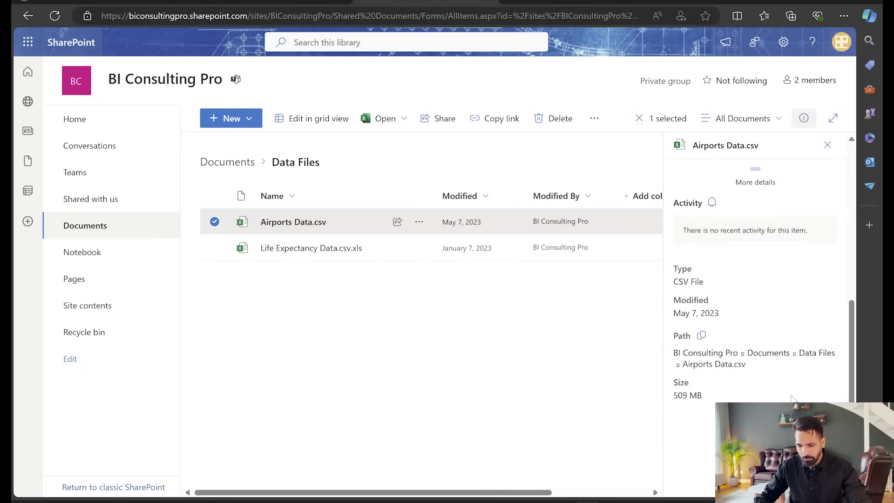
pyautogui.click(701, 334)
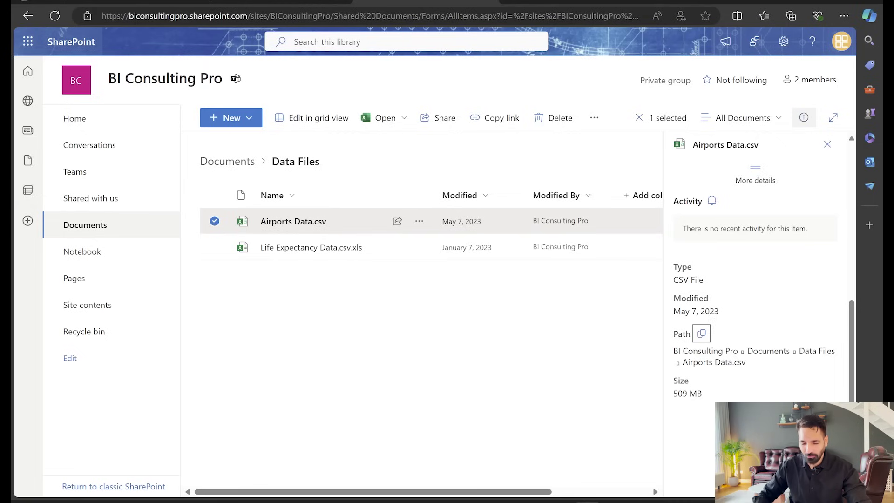
# Copy the file's direct link again and submit it as a Web data source in Power BI
pyautogui.click(700, 340)
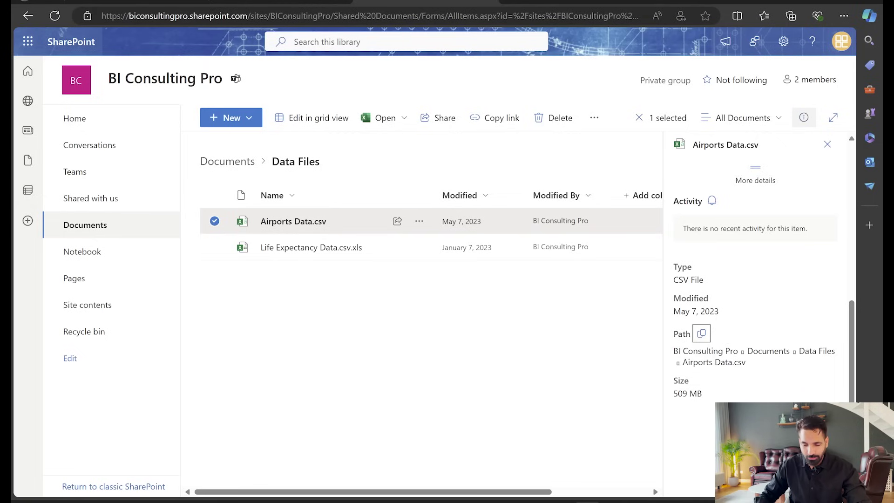
pyautogui.hotkey('alt', 'Tab')
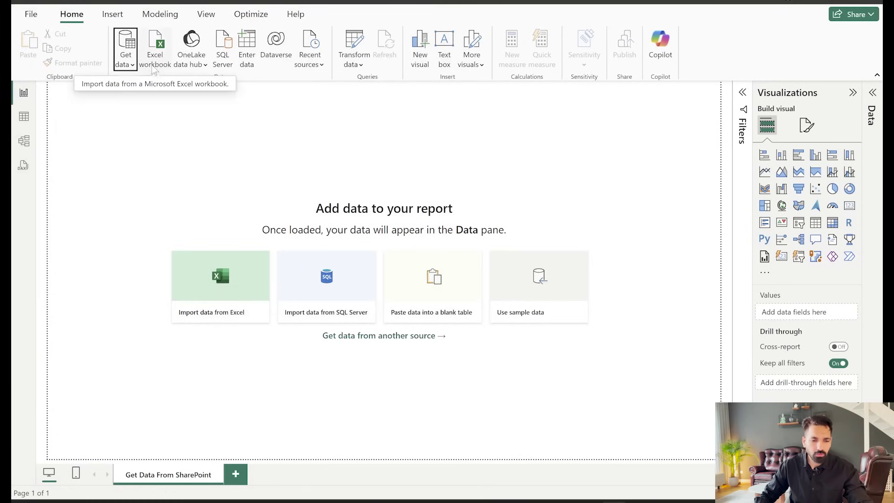
pyautogui.click(124, 48)
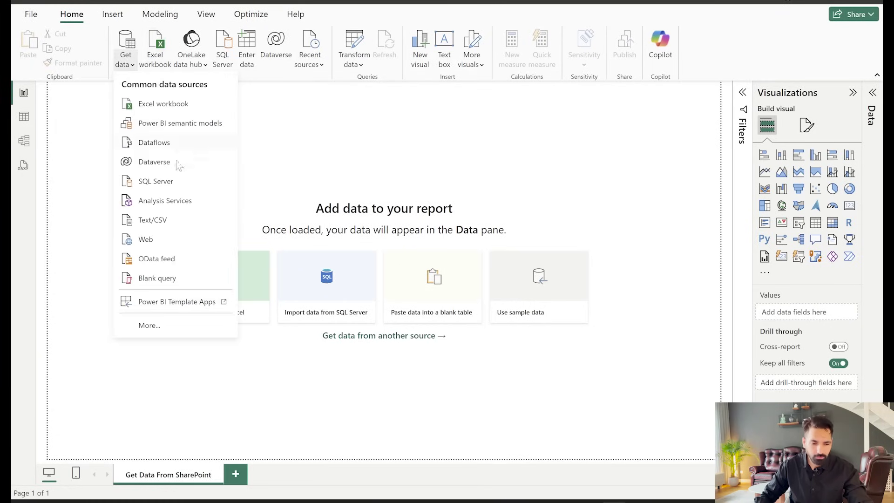
pyautogui.click(162, 239)
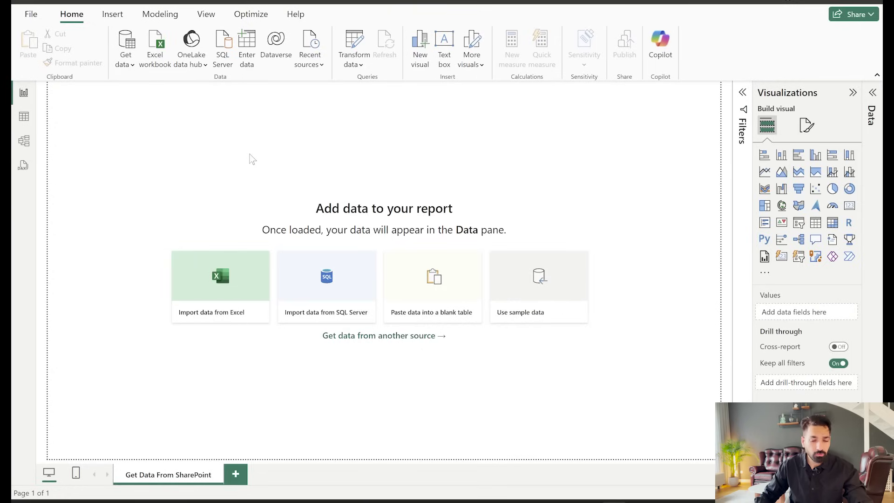
pyautogui.hotkey('ctrl', 'v')
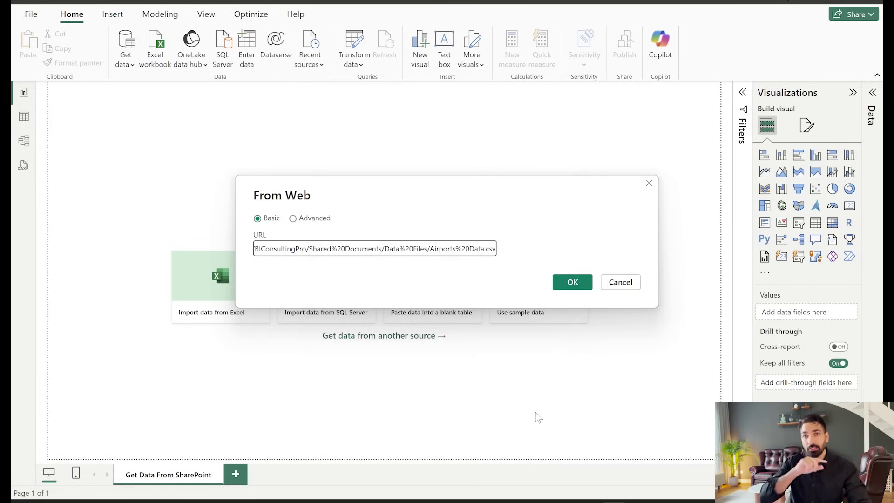
pyautogui.click(581, 288)
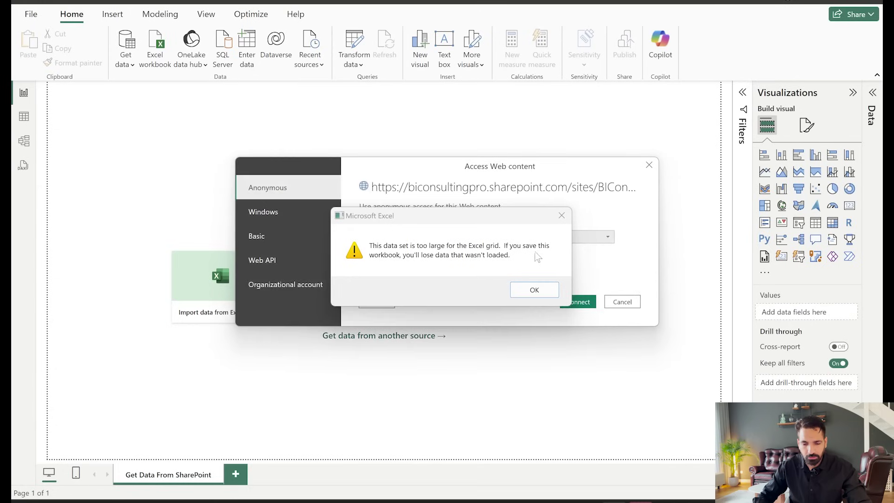
# Dismiss Excel's data-too-large warning and copy the Airports Data workbook path from File > Info
pyautogui.click(532, 290)
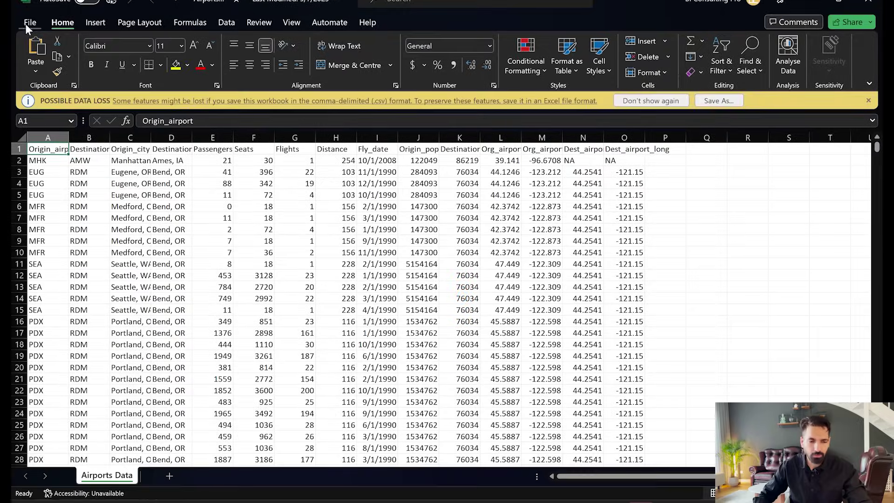
pyautogui.click(26, 24)
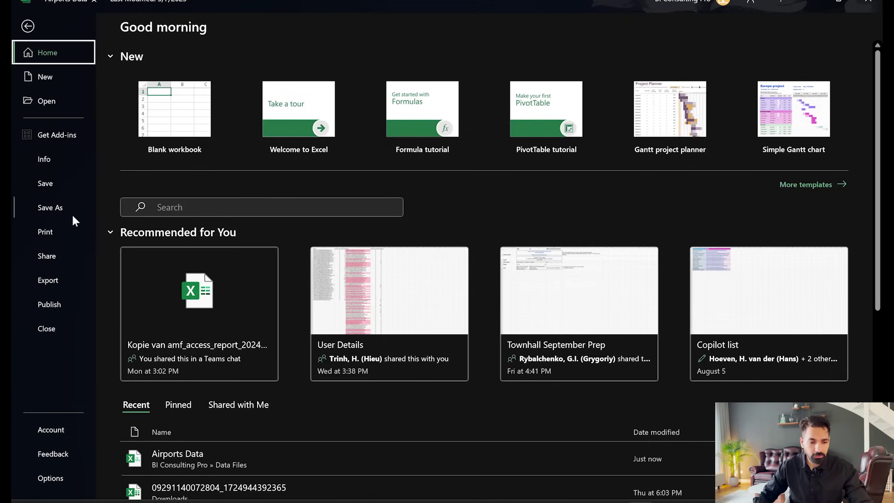
pyautogui.click(67, 158)
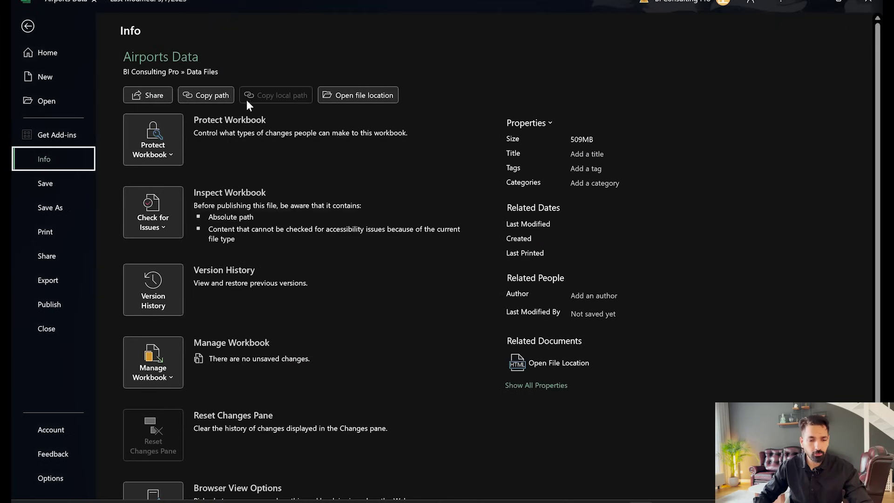
pyautogui.click(213, 97)
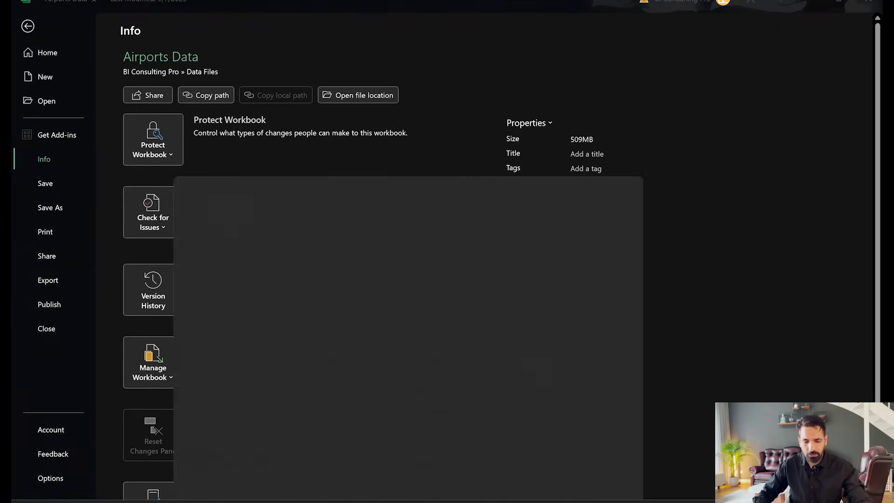
# Paste the SharePoint link into Notepad and trim the ?web=1 ending so it ends at .csv
pyautogui.write('note')
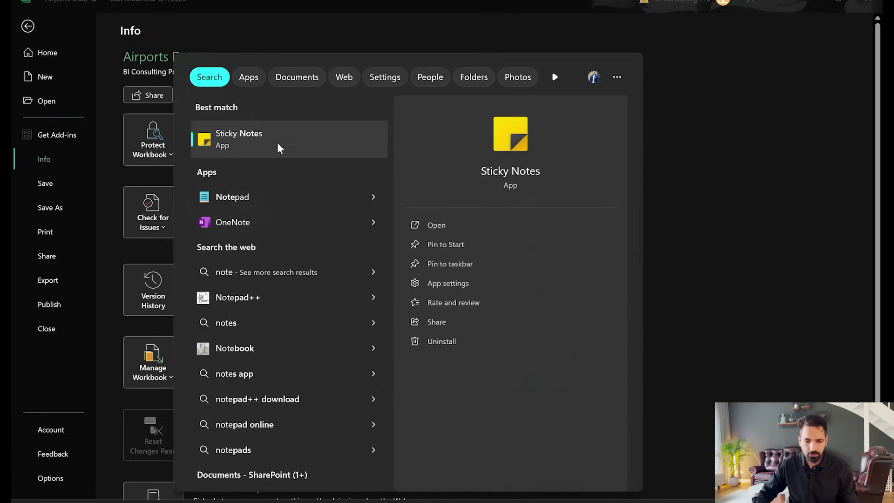
pyautogui.click(265, 193)
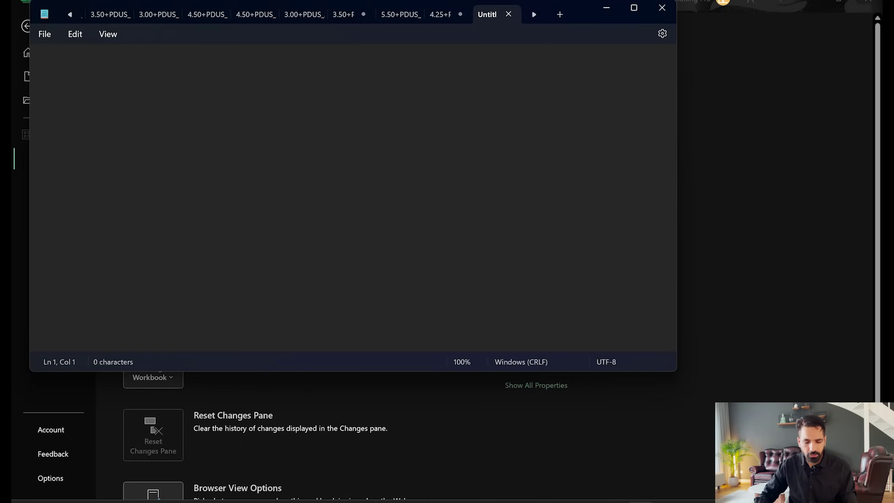
pyautogui.hotkey('ctrl', 'v')
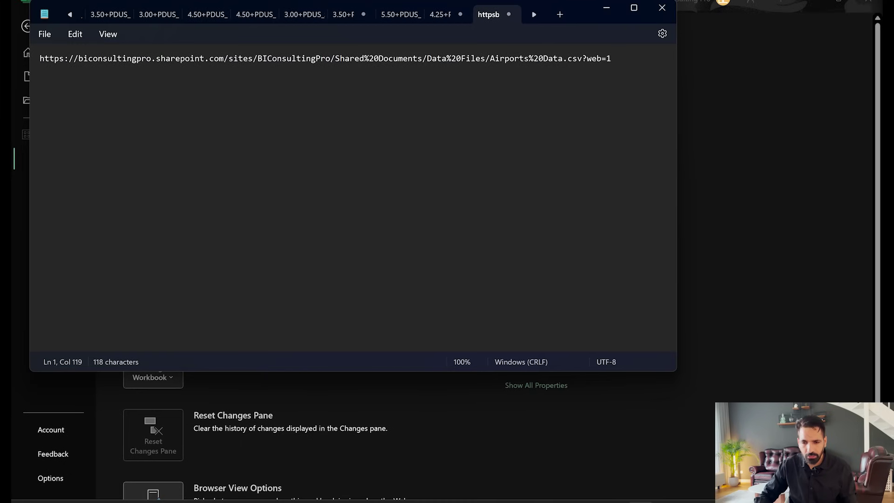
pyautogui.moveTo(582, 59); pyautogui.dragTo(602, 59)
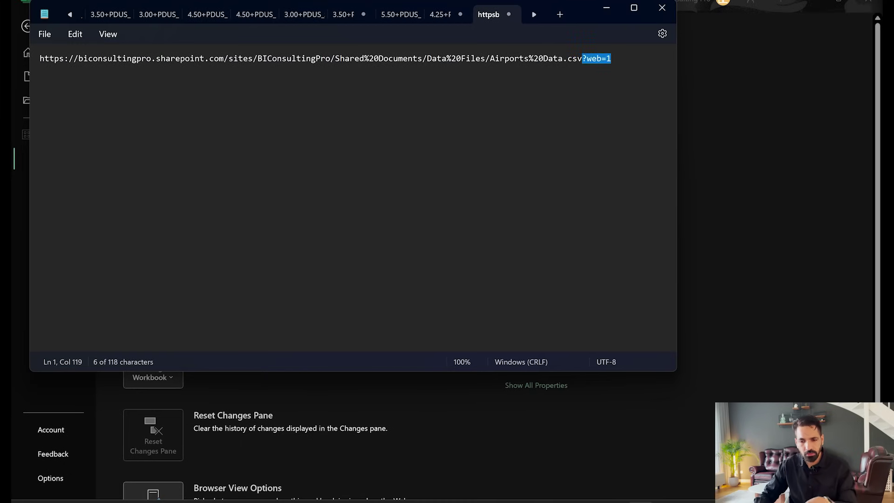
pyautogui.press('BackSpace')
pyautogui.moveTo(582, 58); pyautogui.dragTo(88, 58)
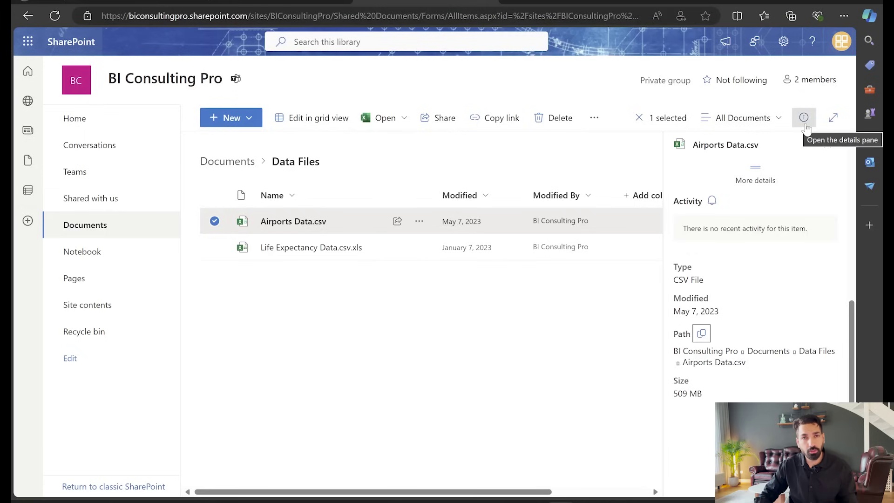
# Copy the Airports Data.csv direct link beside Path in the details pane
pyautogui.click(702, 335)
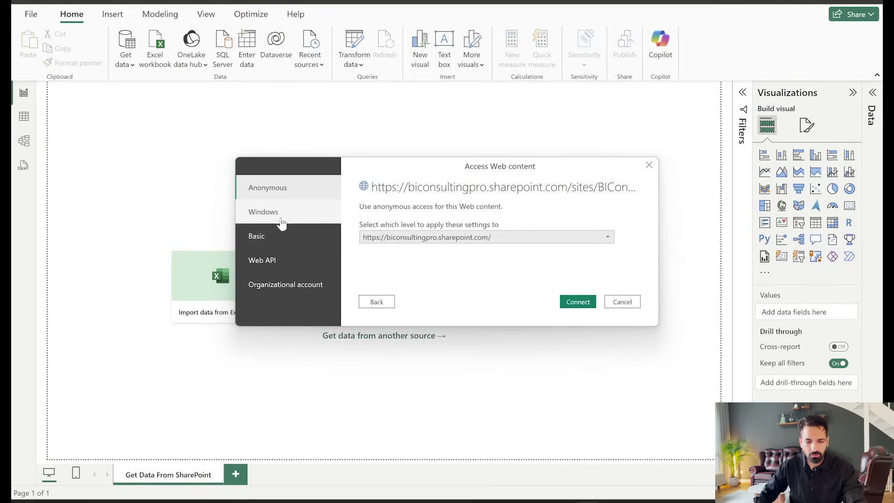
# Authenticate to the SharePoint site with the organisation's work account as an Organizational account
pyautogui.click(291, 288)
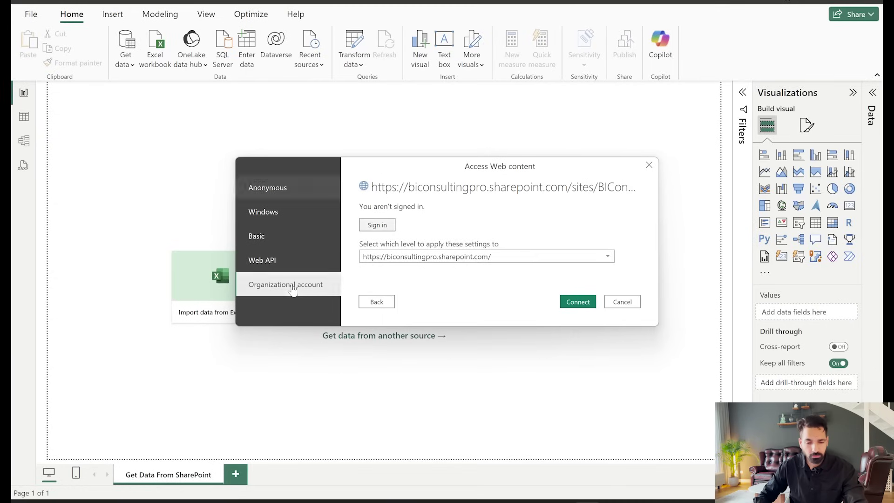
pyautogui.click(378, 226)
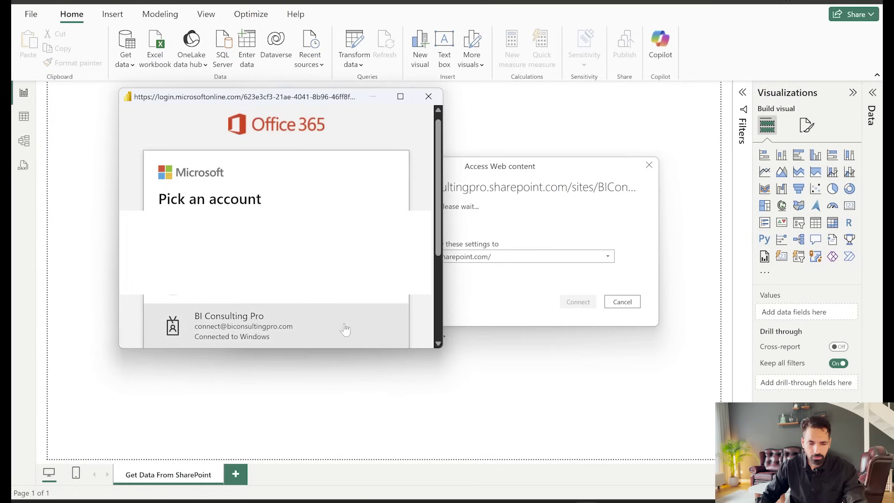
pyautogui.click(286, 327)
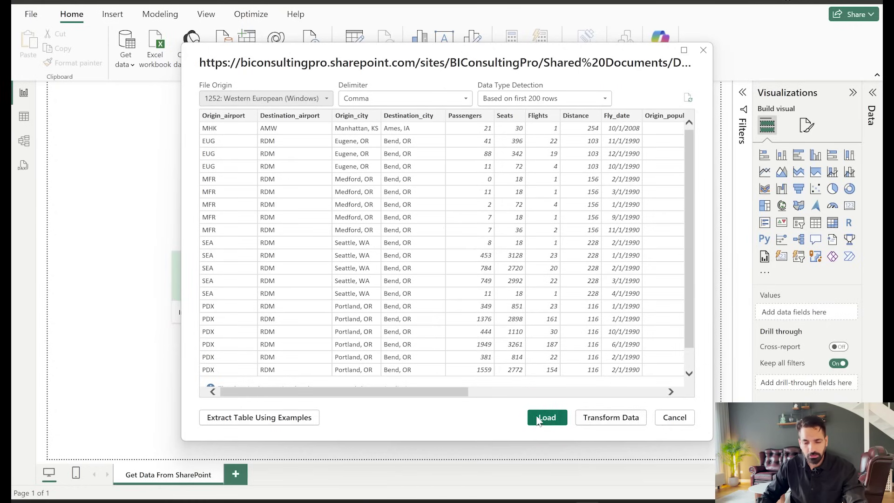
# Load the previewed flight data and close the summary reporting 6,954 row errors
pyautogui.click(547, 421)
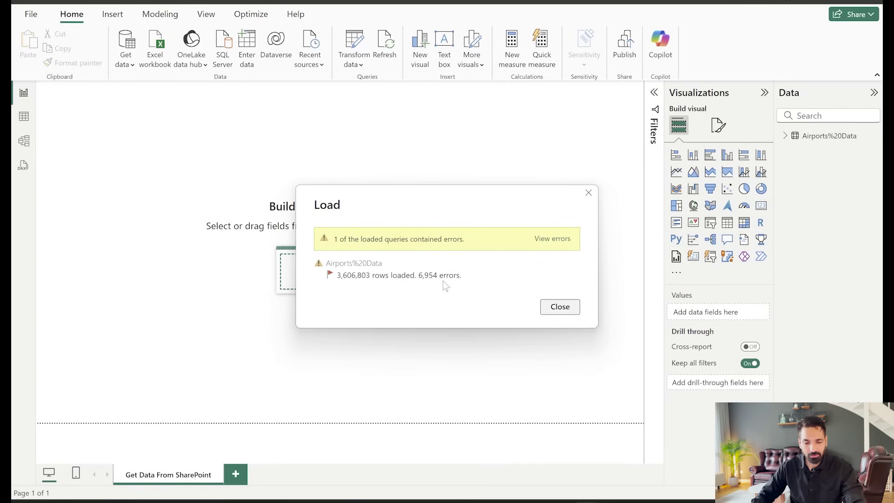
pyautogui.click(564, 310)
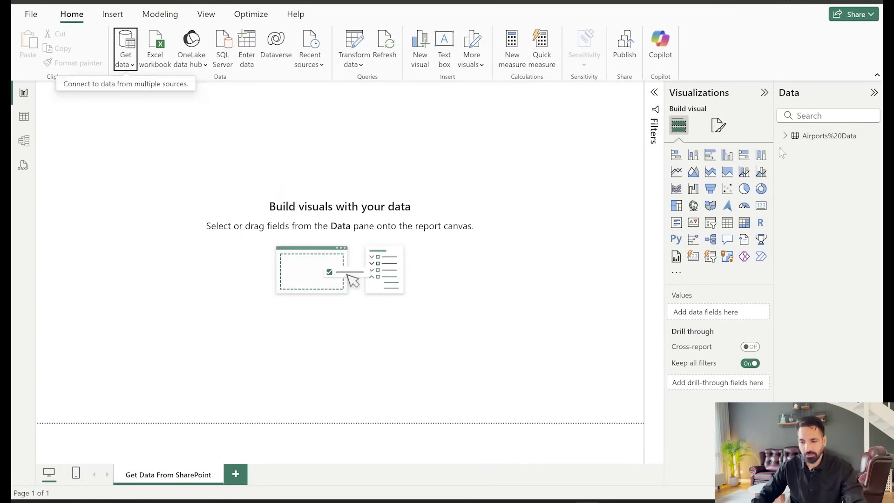
# Create a wide column chart of Sum of Flights by Origin_city
pyautogui.click(785, 136)
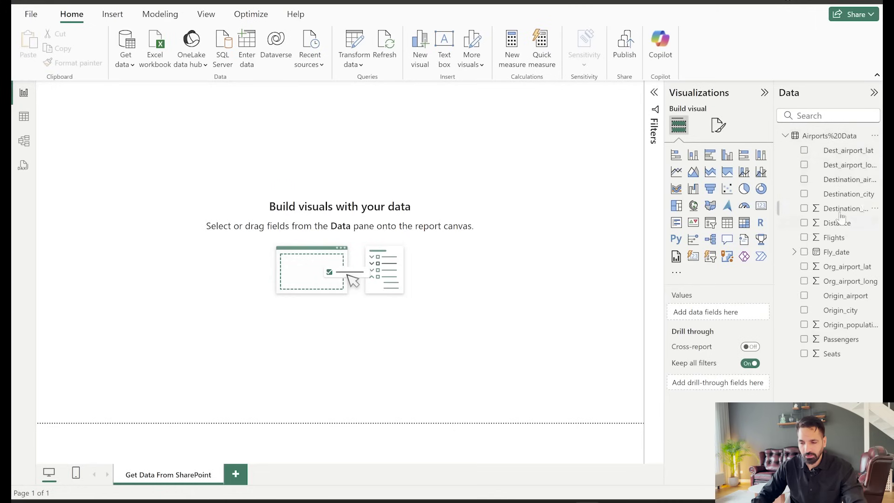
pyautogui.click(805, 238)
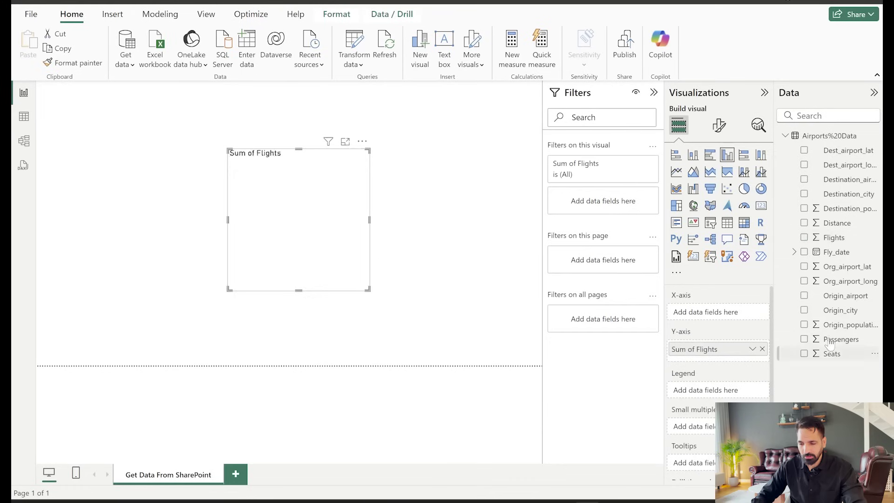
pyautogui.moveTo(836, 315); pyautogui.dragTo(263, 203)
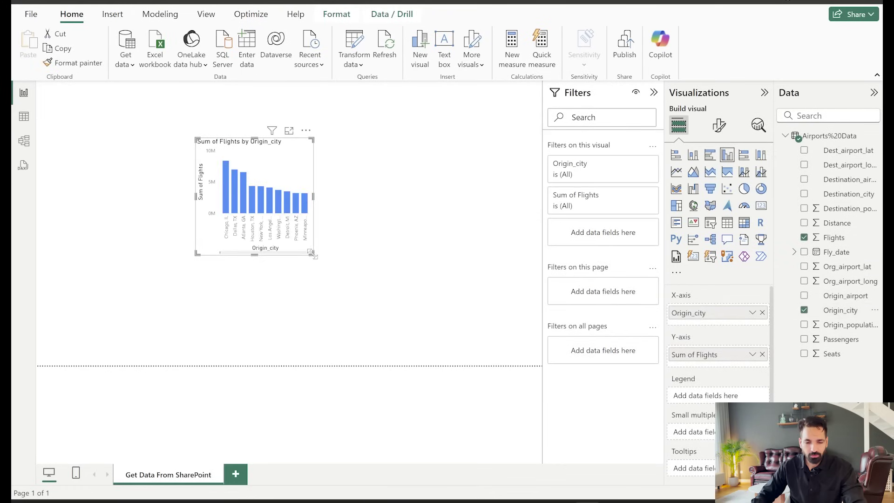
pyautogui.moveTo(313, 254); pyautogui.dragTo(482, 308)
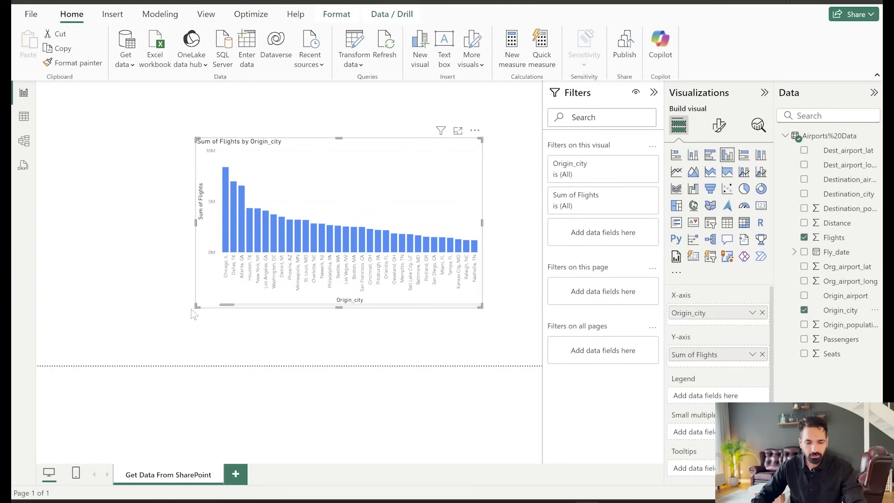
pyautogui.moveTo(194, 311); pyautogui.dragTo(66, 341)
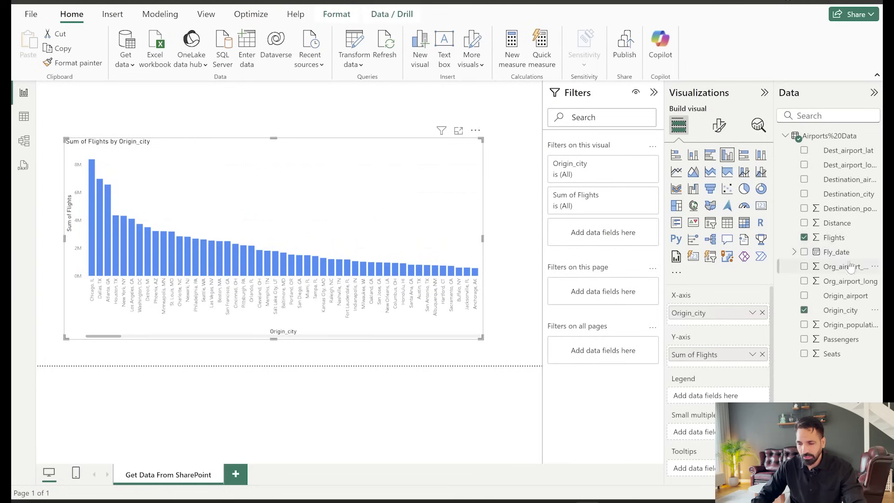
# Add Fly_date to the page as a date slicer and start signing in to Power BI
pyautogui.moveTo(838, 255); pyautogui.dragTo(421, 116)
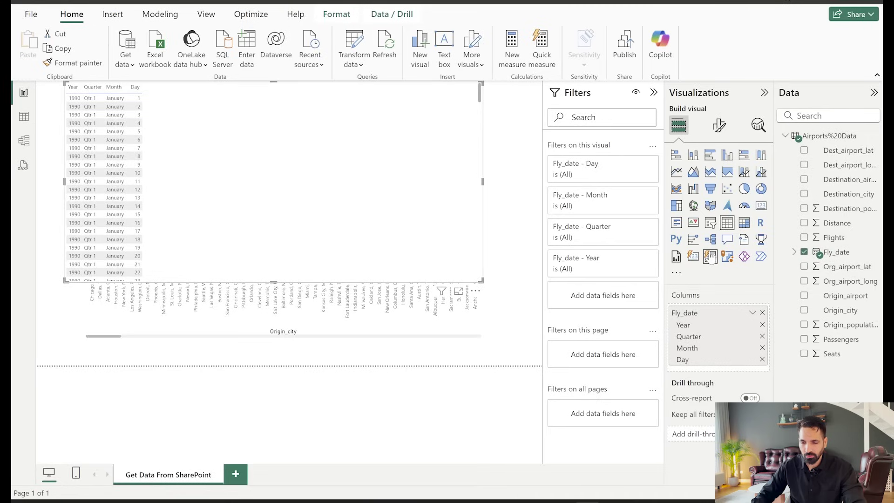
pyautogui.click(710, 223)
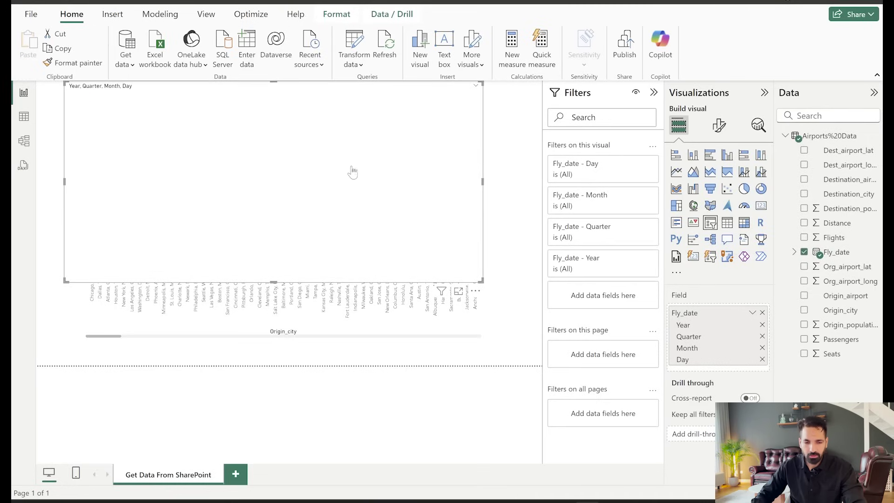
pyautogui.click(526, 154)
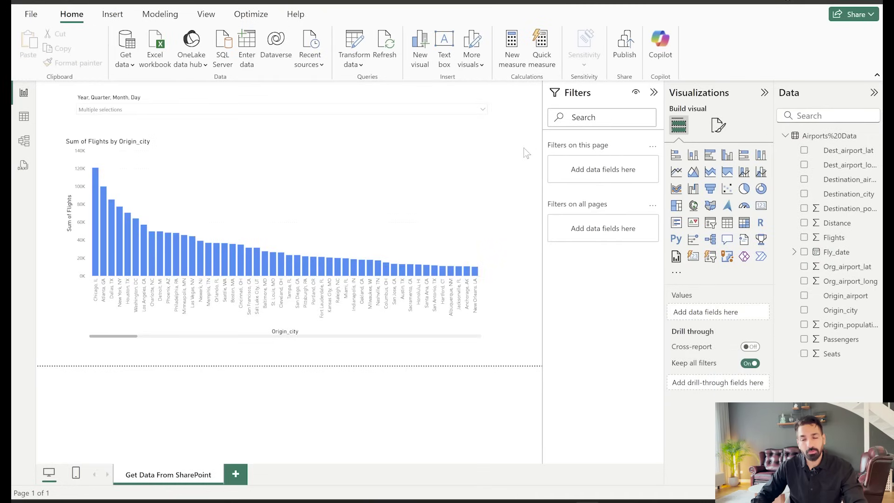
pyautogui.click(767, 13)
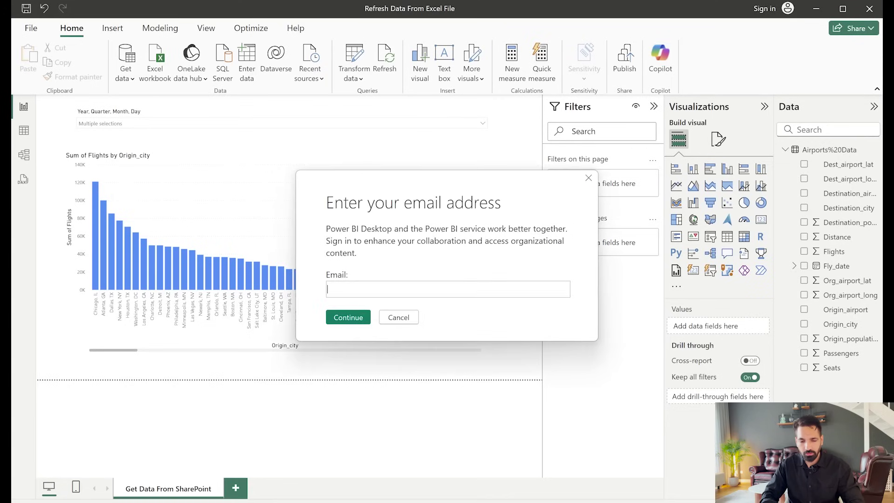
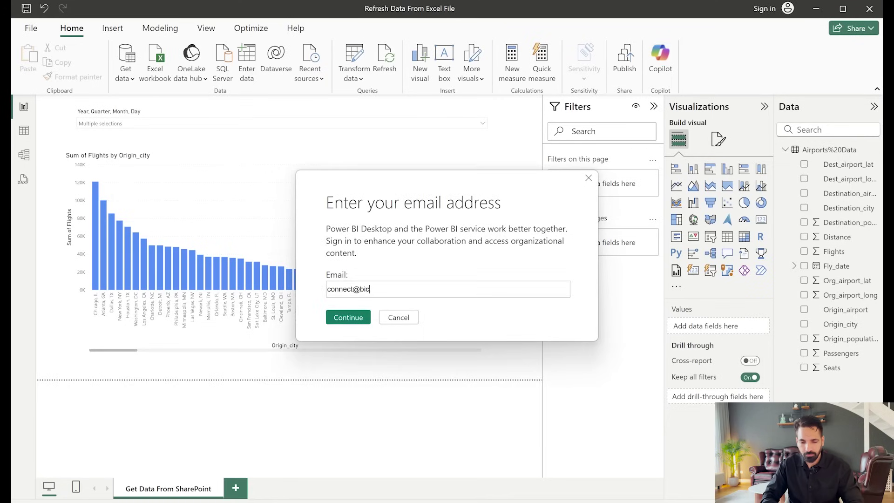
# Enter the organisation's work e-mail address to complete Power BI sign-in
pyautogui.press('Return')
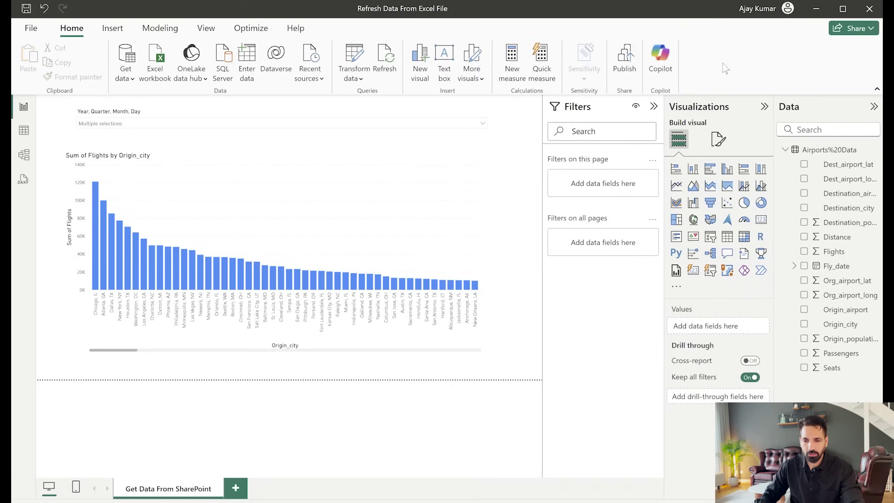
# Save 'Refresh Data From Excel File.pbix' and publish it to the Demo workspace
pyautogui.click(625, 60)
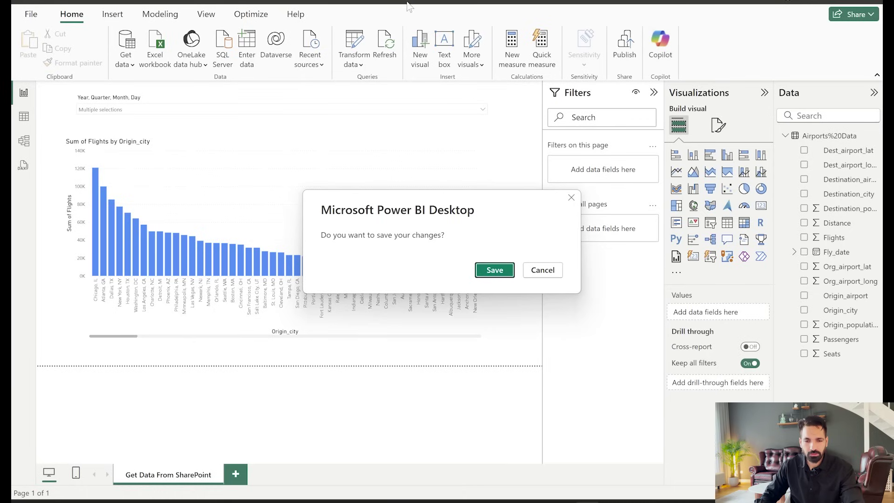
pyautogui.click(491, 267)
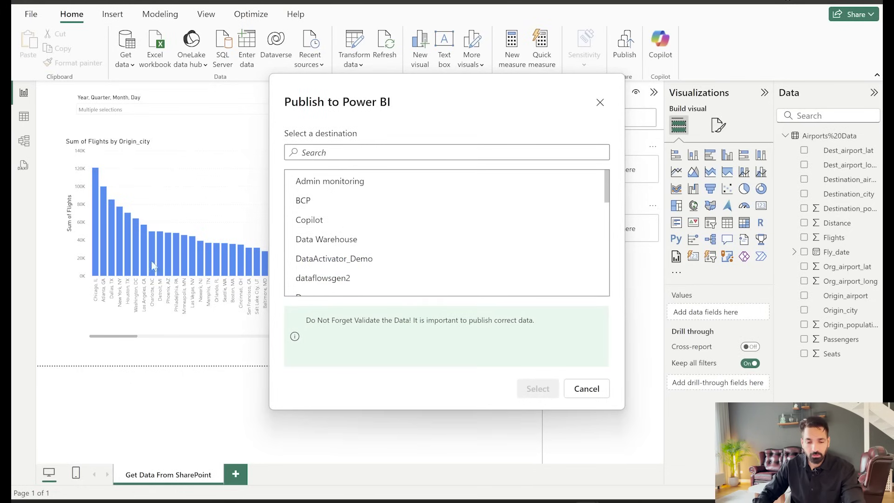
pyautogui.scroll(-1, 442, 246)
pyautogui.click(326, 236)
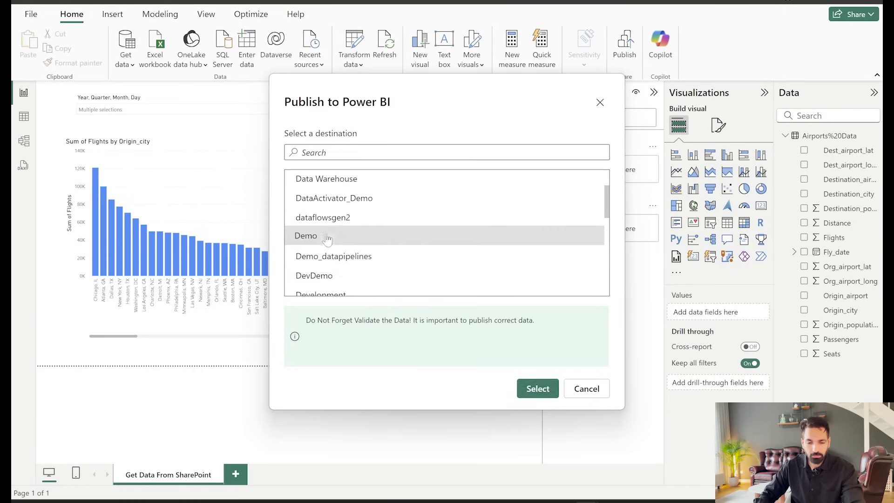
pyautogui.click(540, 391)
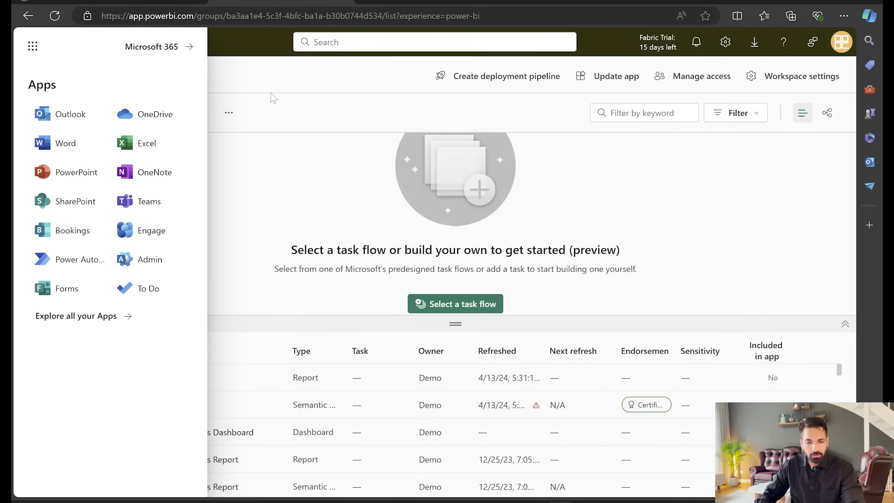
# Dismiss the Microsoft 365 app list and go to the Demo workspace
pyautogui.click(270, 93)
pyautogui.click(34, 354)
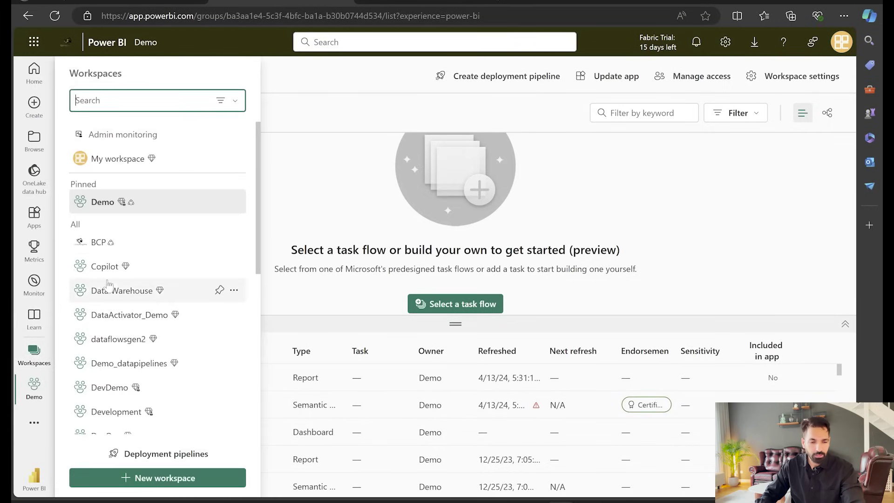
pyautogui.scroll(-2, 124, 367)
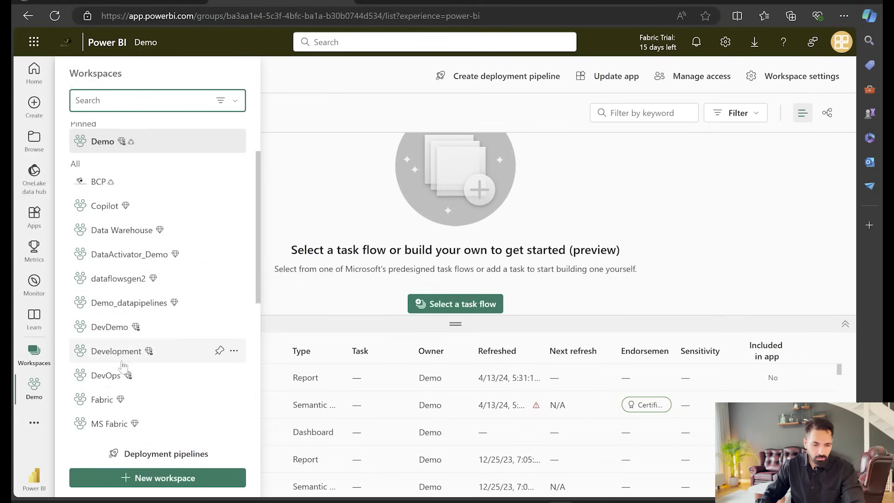
pyautogui.scroll(2, 123, 396)
pyautogui.click(140, 201)
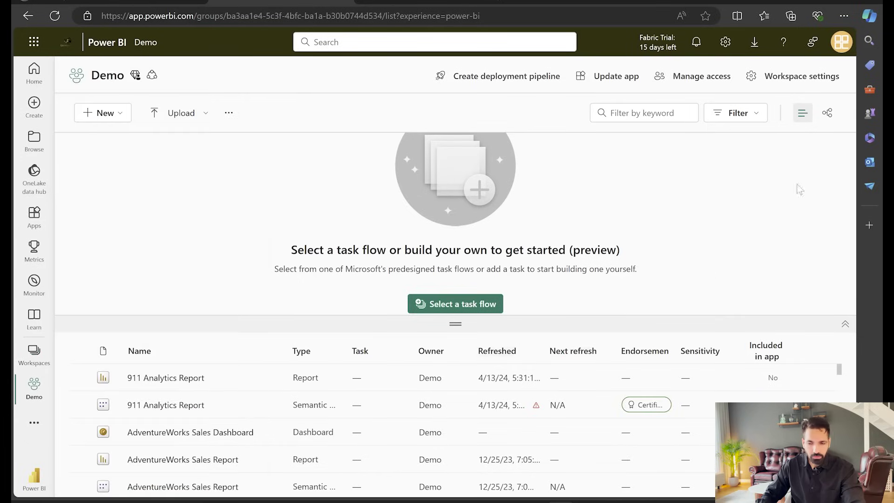
# Collapse task flows and locate the Refresh Data From Excel File semantic model's settings
pyautogui.click(846, 324)
pyautogui.scroll(-10, 419, 382)
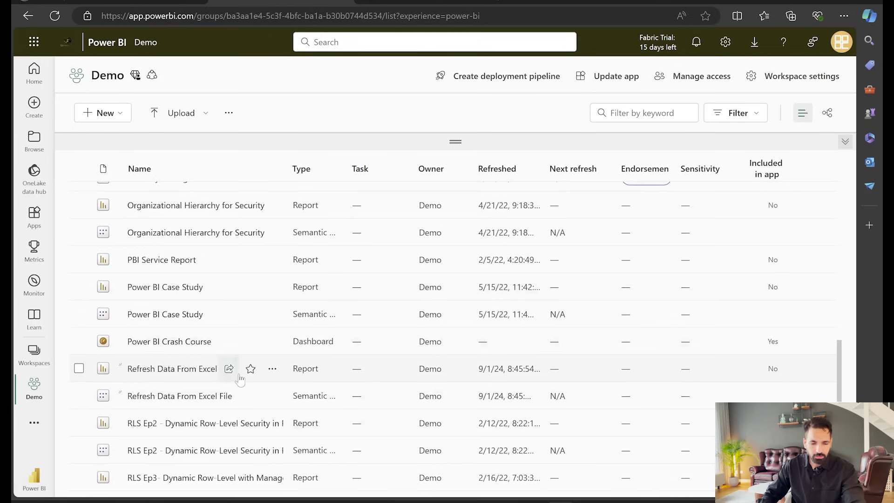
pyautogui.rightClick(181, 369)
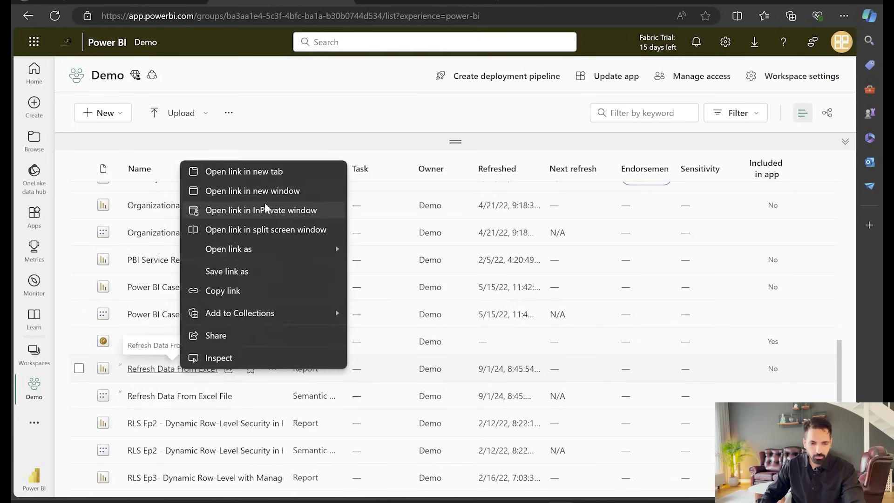
pyautogui.click(246, 179)
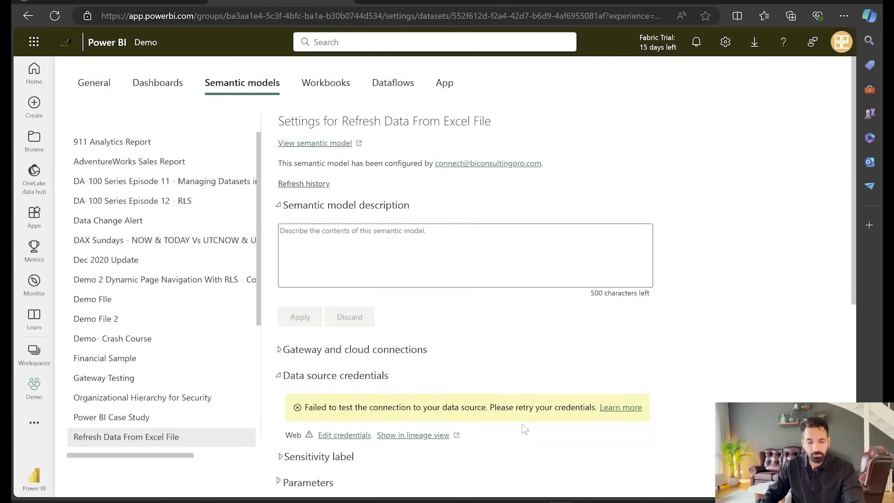
# Scroll the model settings, then view the Microsoft Learn article on refreshing Excel-based models
pyautogui.scroll(-3, 524, 426)
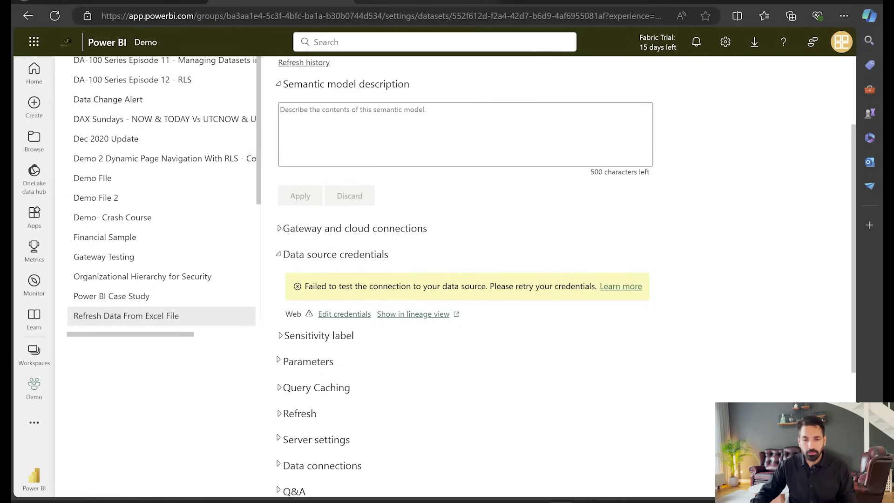
pyautogui.click(147, 3)
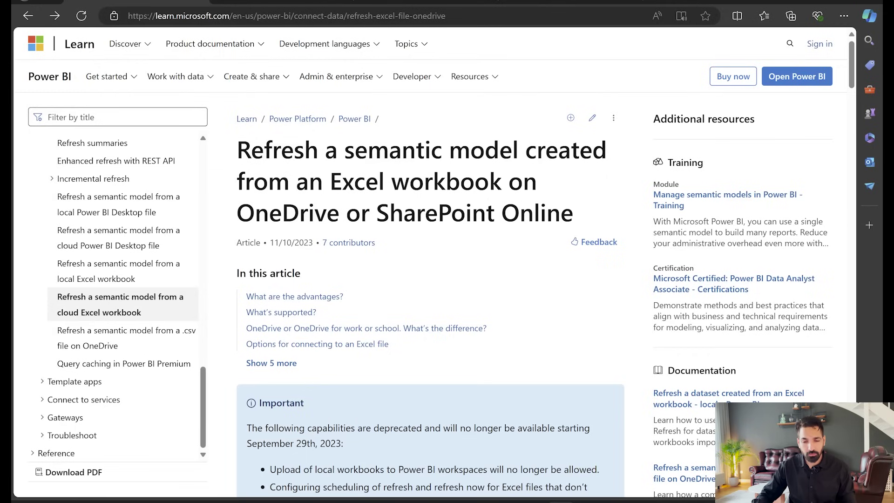
# Highlight the hourly OneDrive/SharePoint workbook check sentences, then return to the Power BI report
pyautogui.scroll(-5, 477, 235)
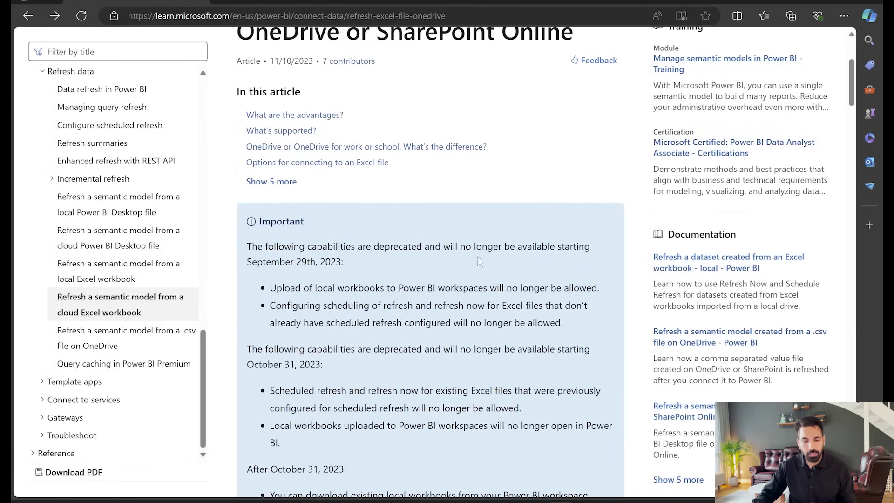
pyautogui.scroll(-3, 430, 260)
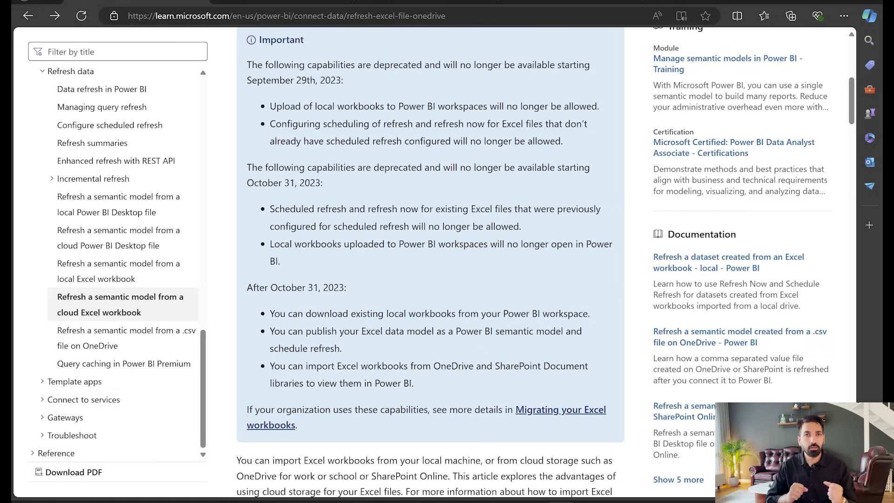
pyautogui.scroll(-8, 430, 261)
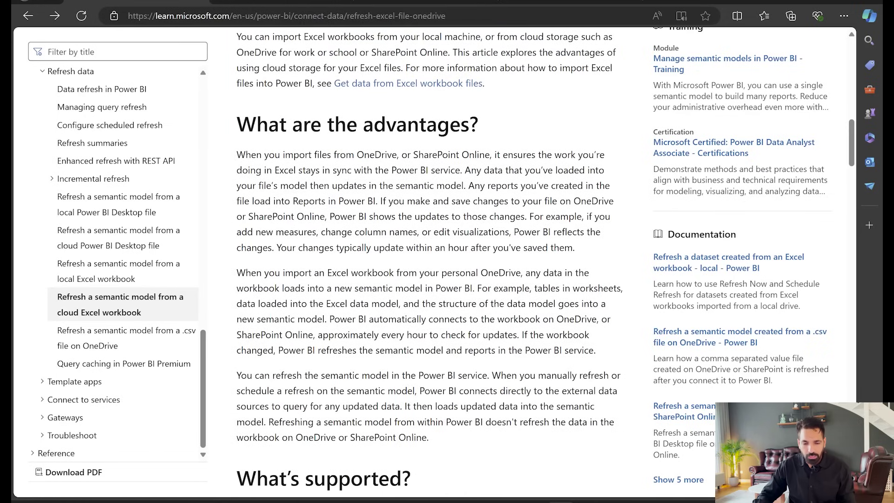
pyautogui.moveTo(329, 319); pyautogui.dragTo(614, 330)
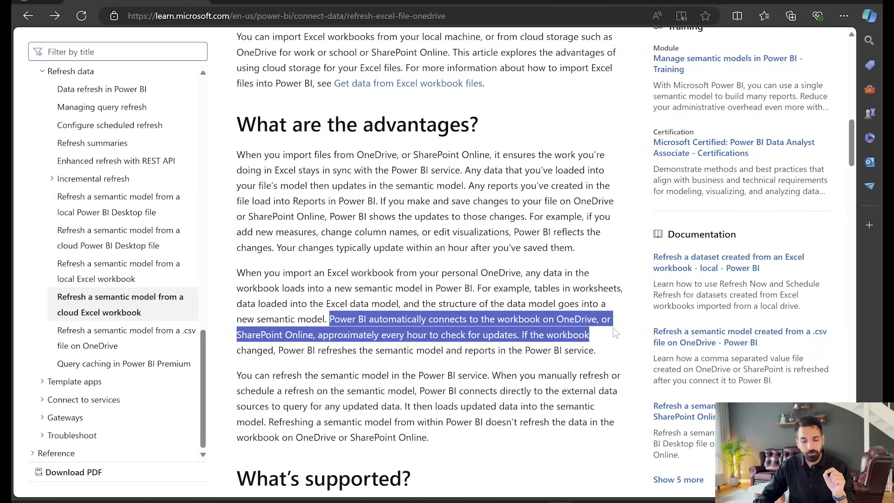
pyautogui.moveTo(613, 328); pyautogui.dragTo(611, 346)
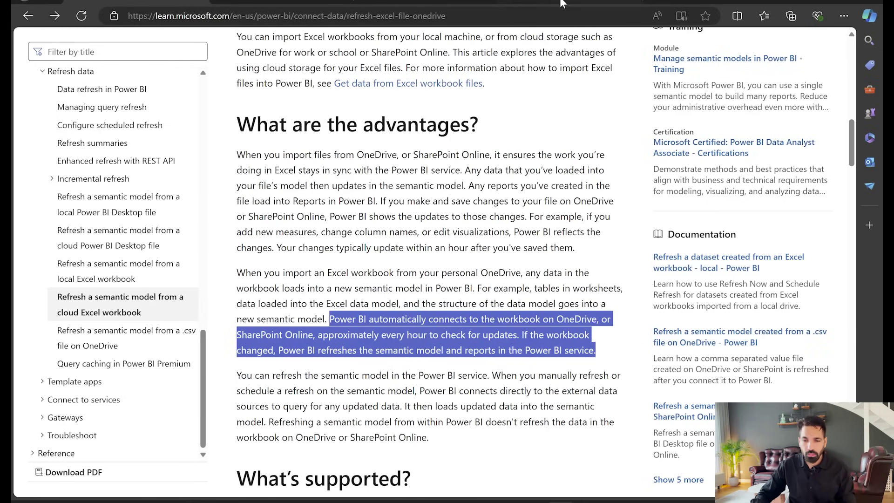
pyautogui.hotkey('ctrl', 'shift', 'Tab')
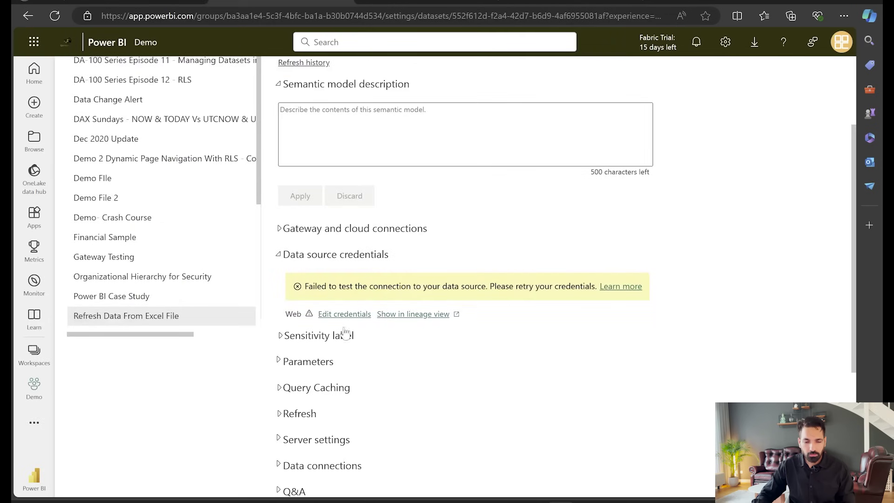
# Edit the data source credentials to OAuth2 with privacy level None and sign in with the organisation account
pyautogui.click(344, 314)
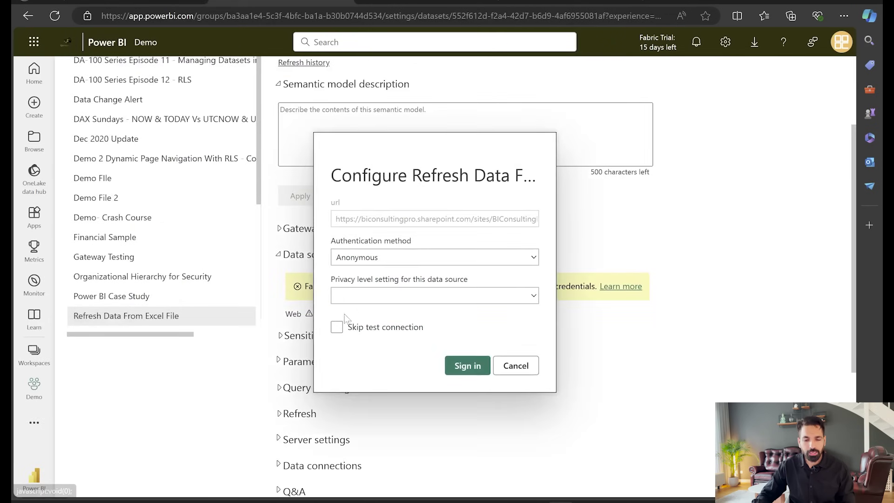
pyautogui.click(389, 257)
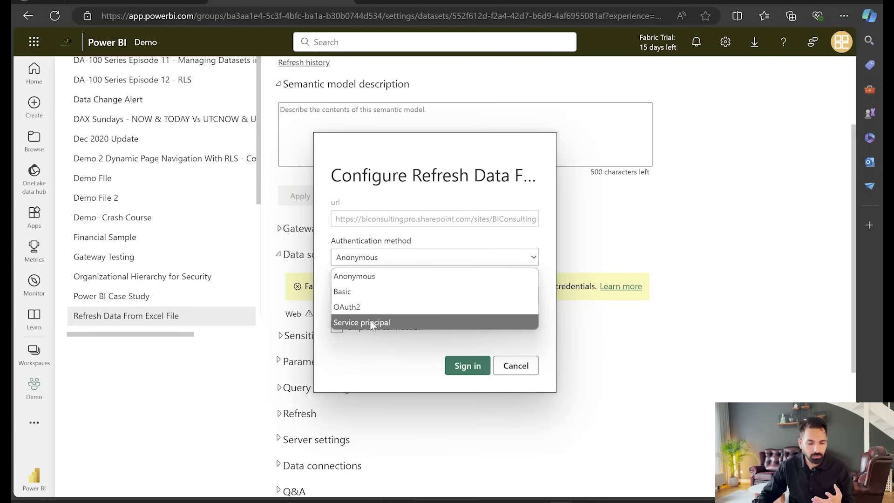
pyautogui.click(398, 307)
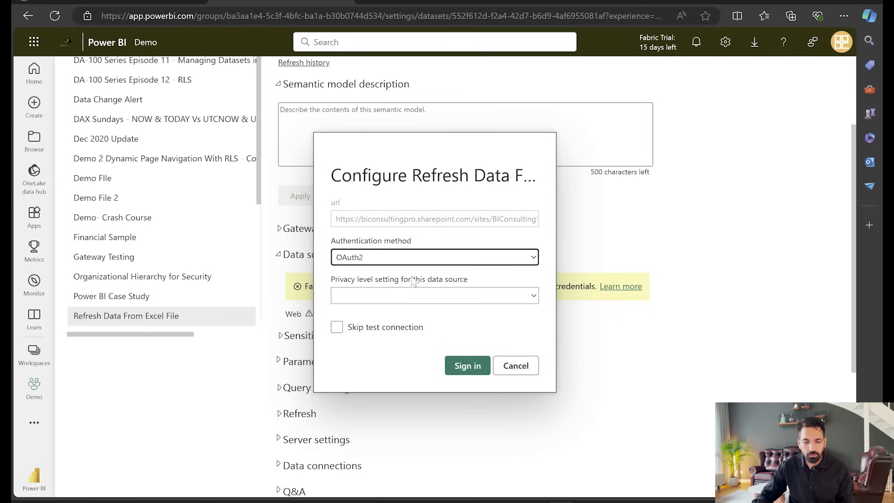
pyautogui.click(402, 296)
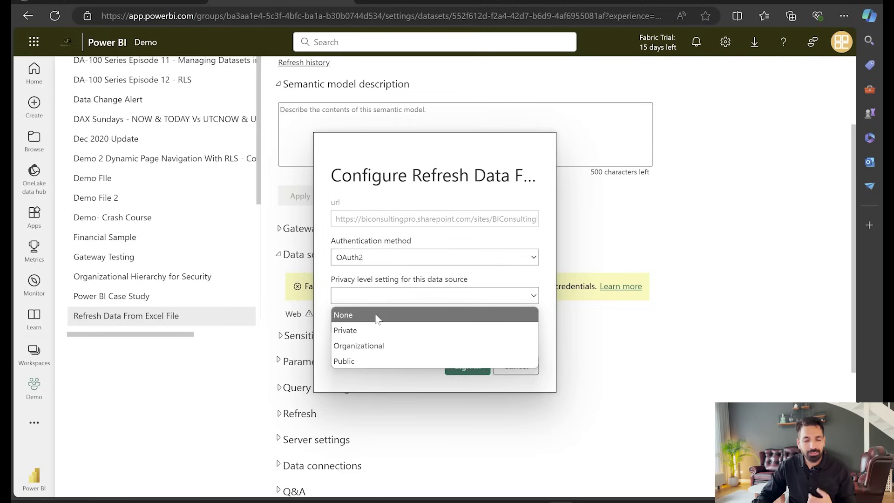
pyautogui.click(376, 315)
pyautogui.click(471, 369)
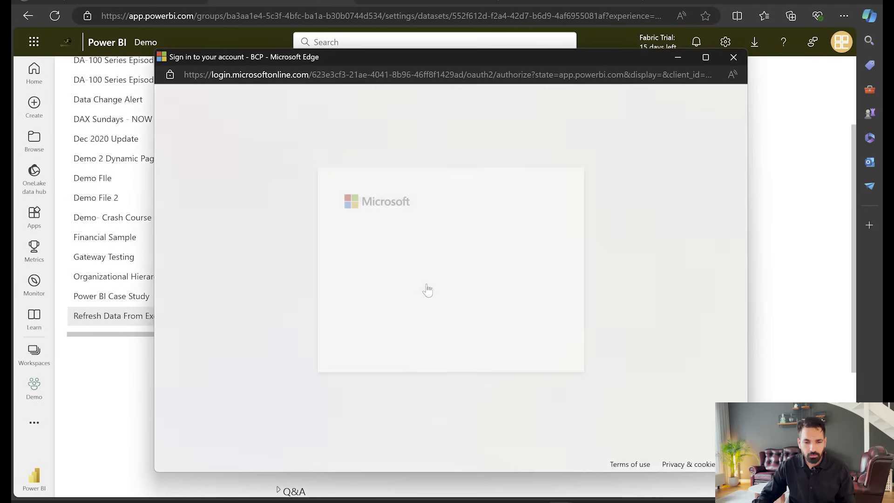
pyautogui.click(440, 268)
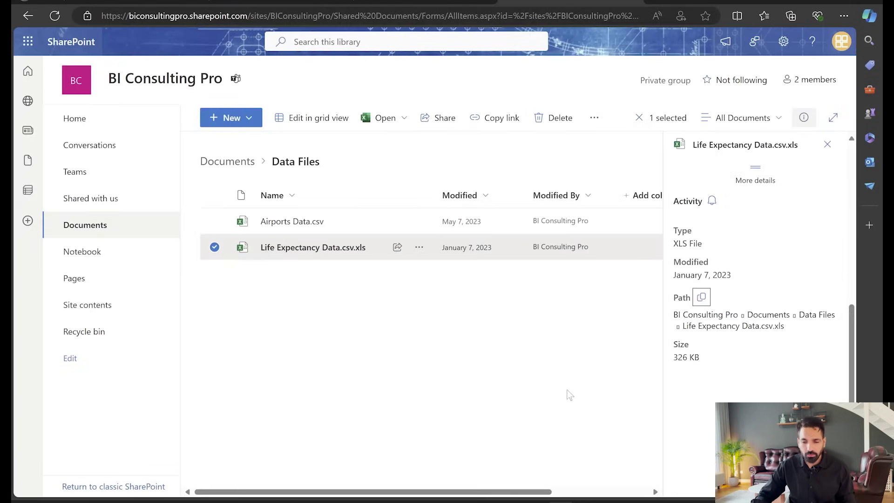
# In the SharePoint Data Files library, open Airports Data.csv in Excel for the web and close it
pyautogui.click(569, 394)
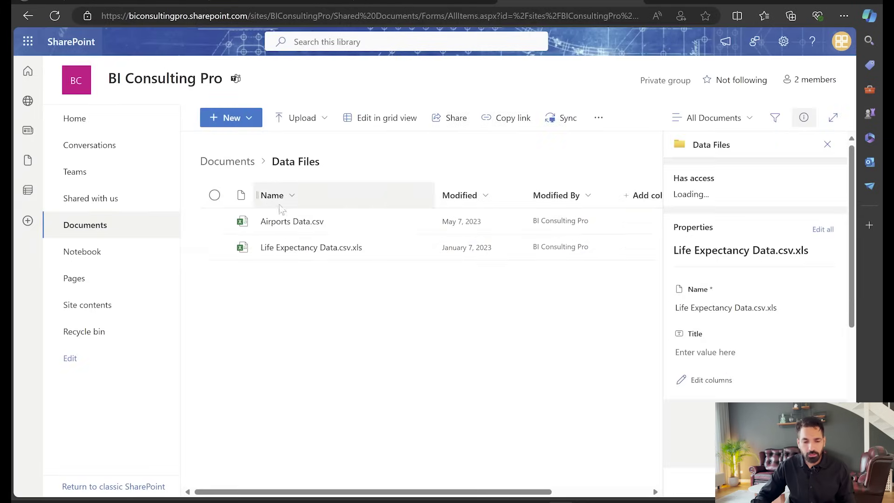
pyautogui.click(282, 221)
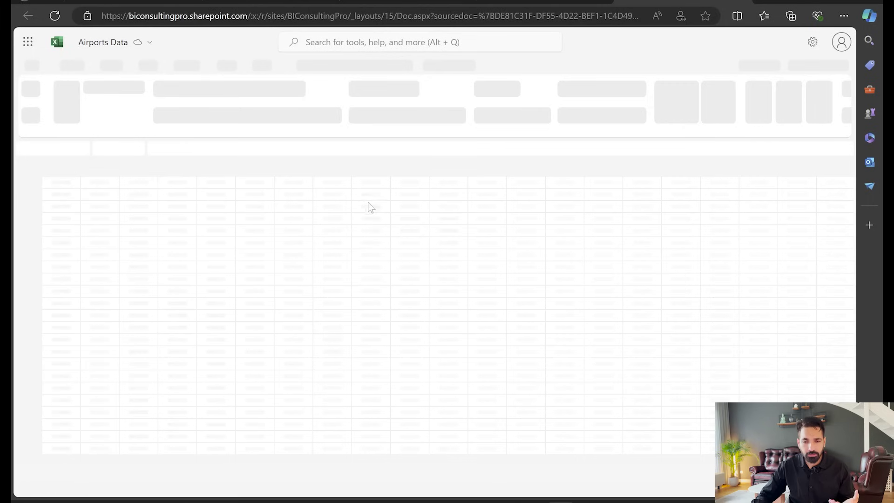
pyautogui.hotkey('ctrl', 'w')
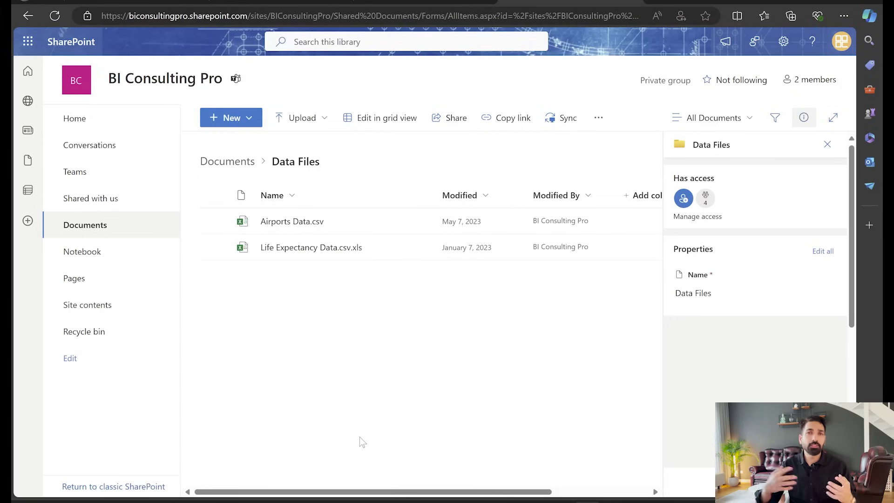
# Return to the Sum of Flights by Origin_city report and refresh its visuals
pyautogui.click(408, 4)
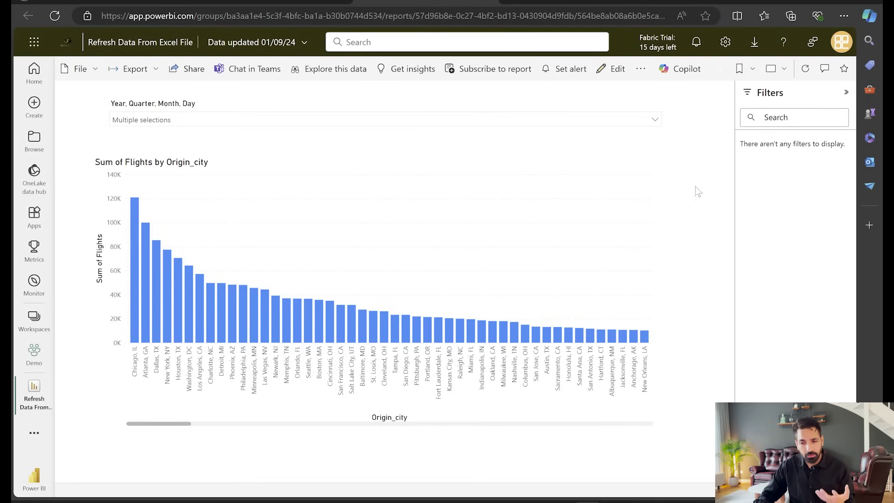
pyautogui.click(805, 70)
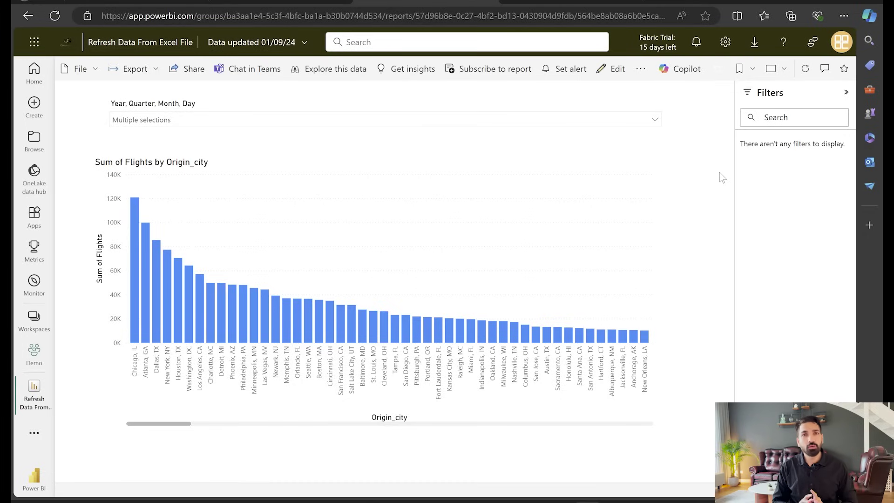
# In the Demo workspace, run Refresh now on the Refresh Data From Excel File semantic model
pyautogui.click(253, 2)
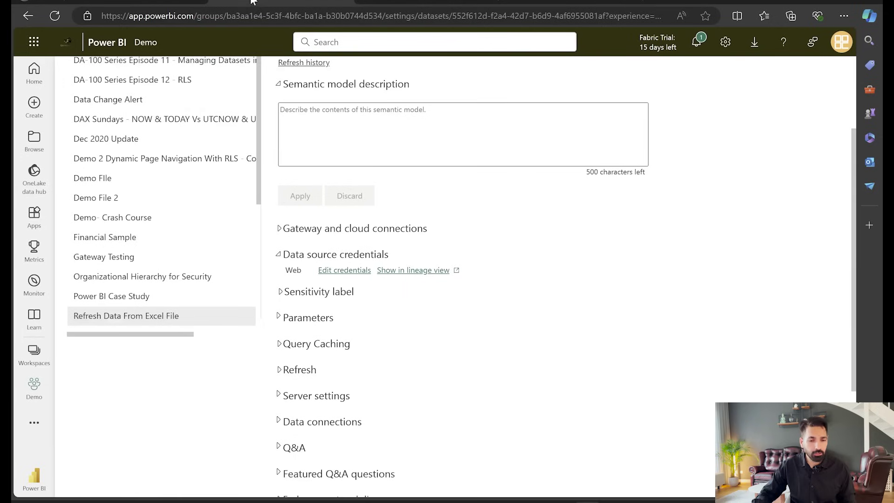
pyautogui.click(34, 357)
pyautogui.click(100, 201)
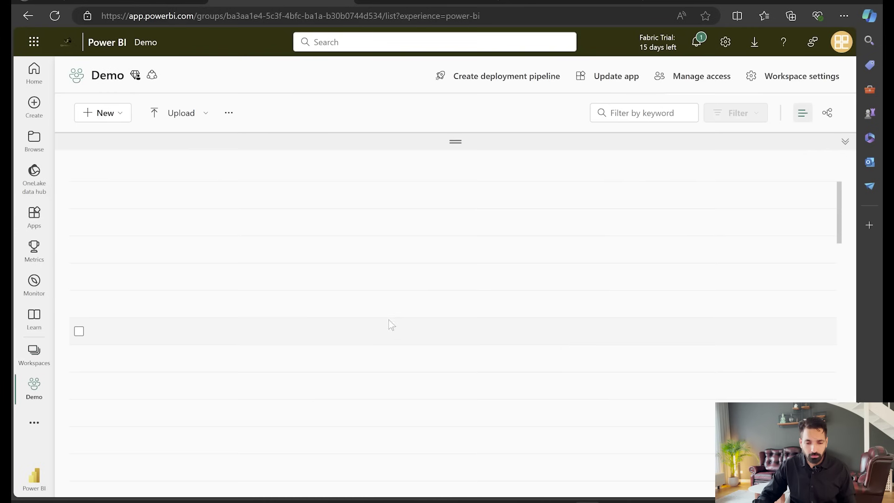
pyautogui.scroll(-10, 230, 405)
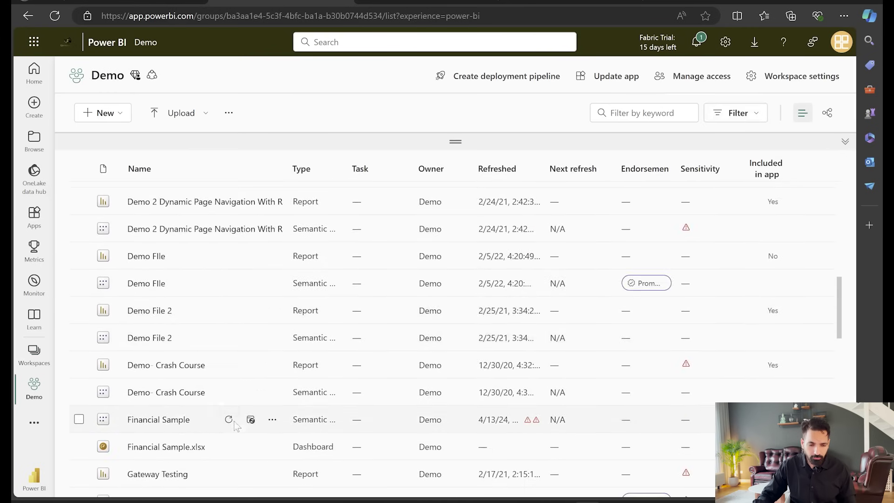
pyautogui.scroll(-8, 234, 426)
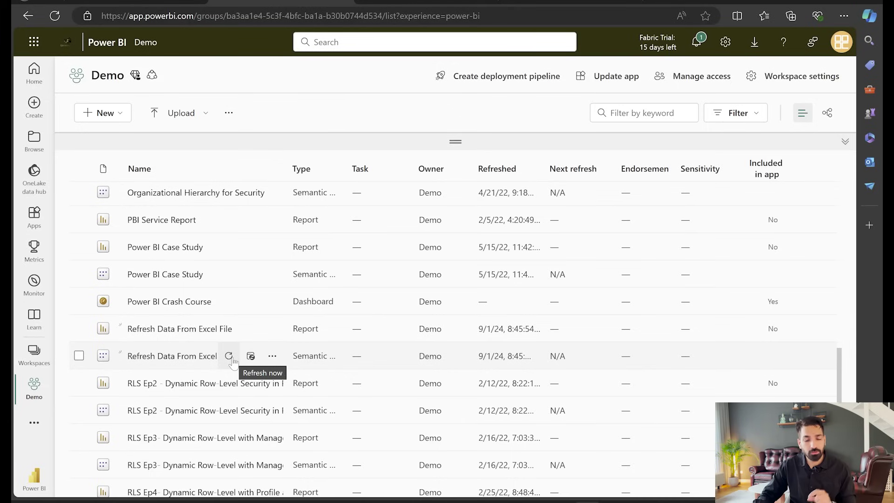
pyautogui.click(230, 358)
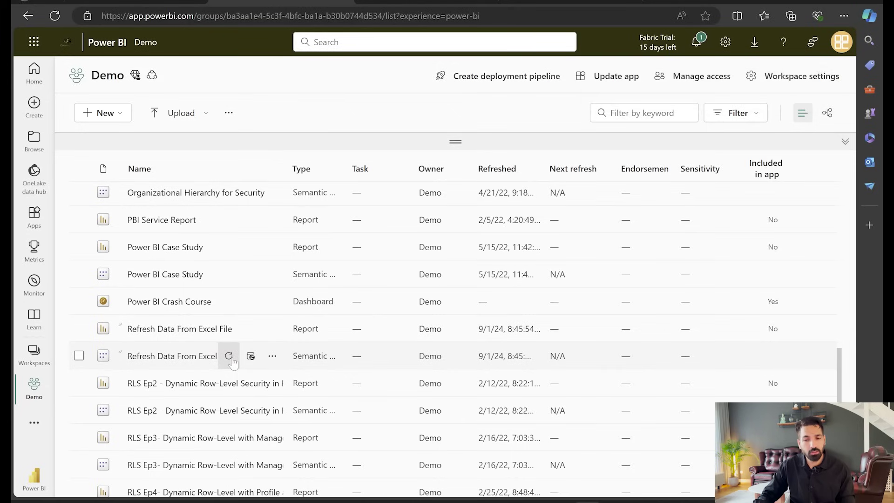